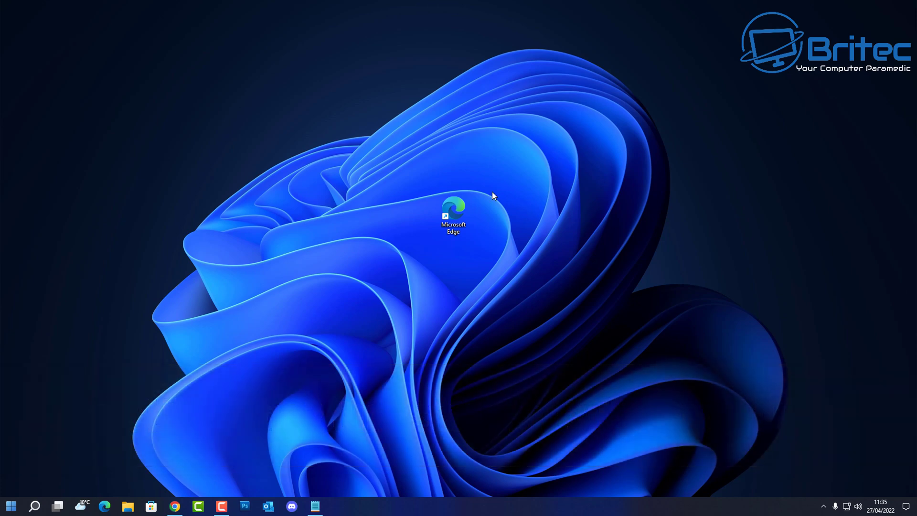
# Open File Explorer on This PC, showing Local Disk (C:) and backup (E:).
pyautogui.click(456, 210)
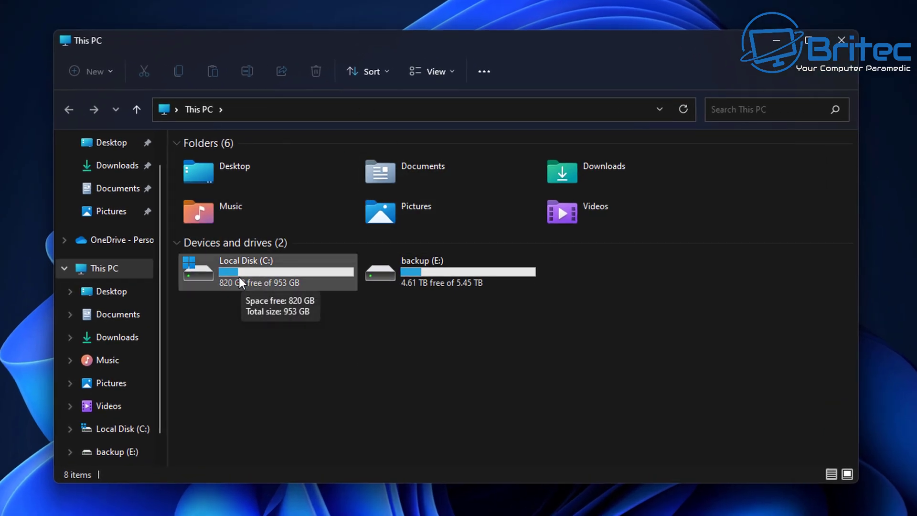
# Drill down from C: through Program Files (x86)\Microsoft\Edge\Application\100.0.1185.50 into Installer.
pyautogui.click(260, 275)
pyautogui.doubleClick(260, 274)
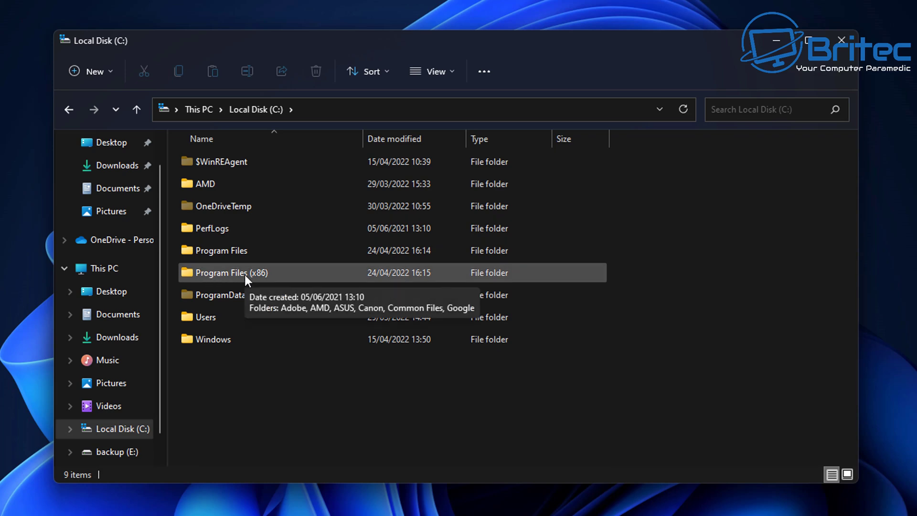
pyautogui.doubleClick(259, 275)
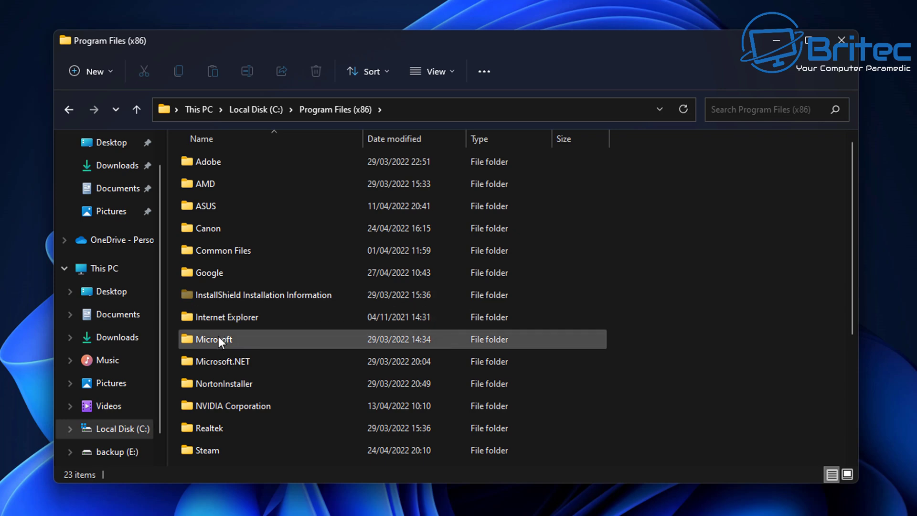
pyautogui.doubleClick(246, 340)
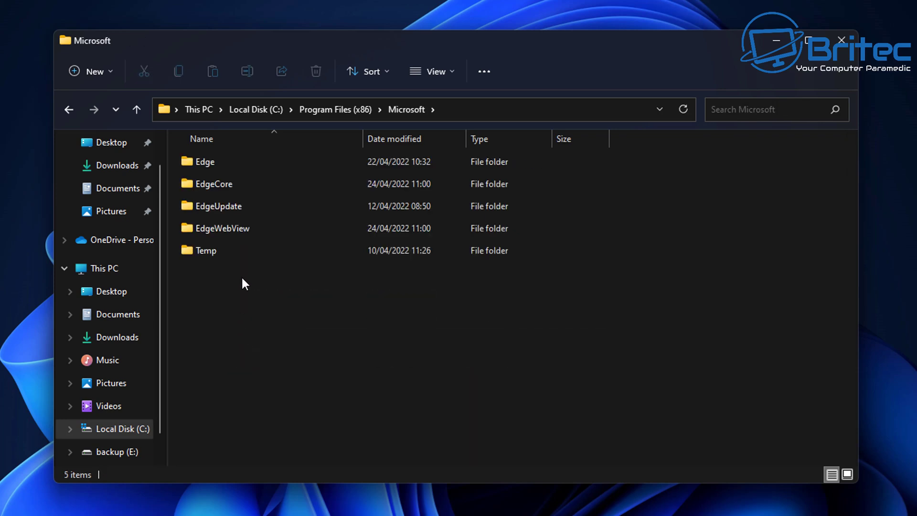
pyautogui.doubleClick(229, 167)
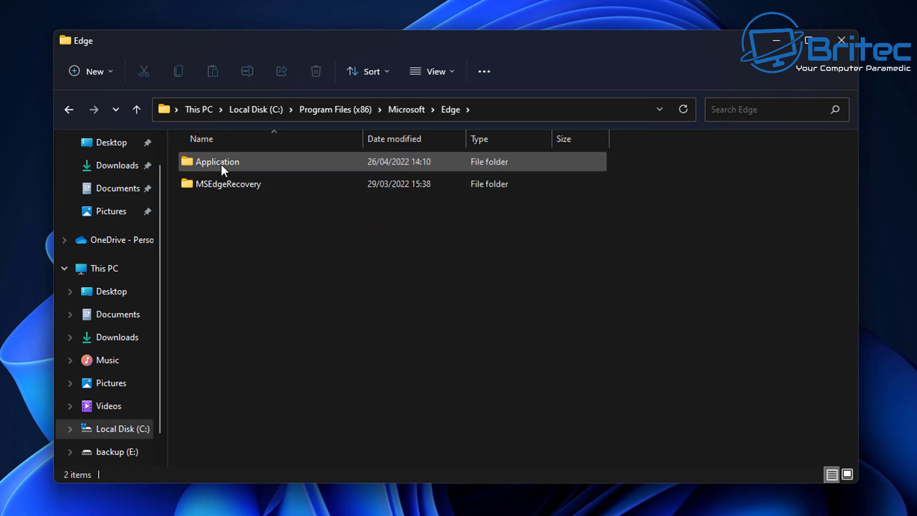
pyautogui.doubleClick(231, 163)
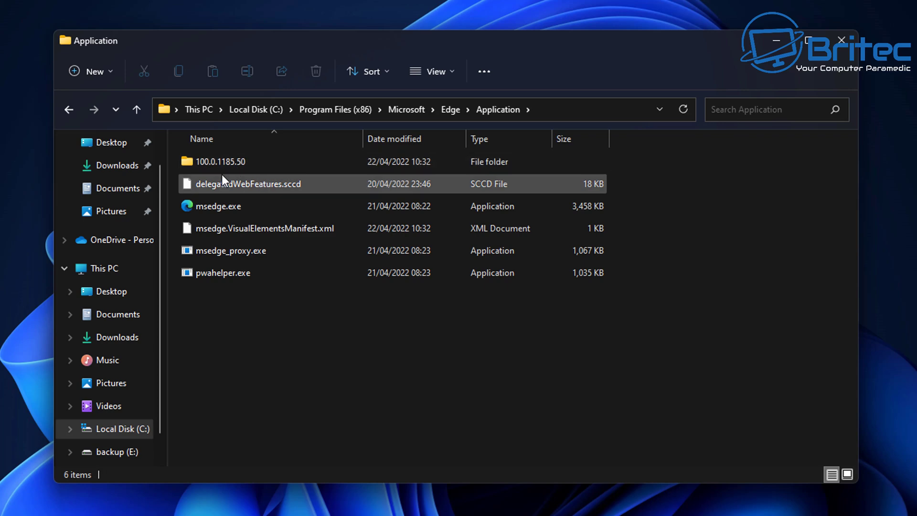
pyautogui.moveTo(224, 166)
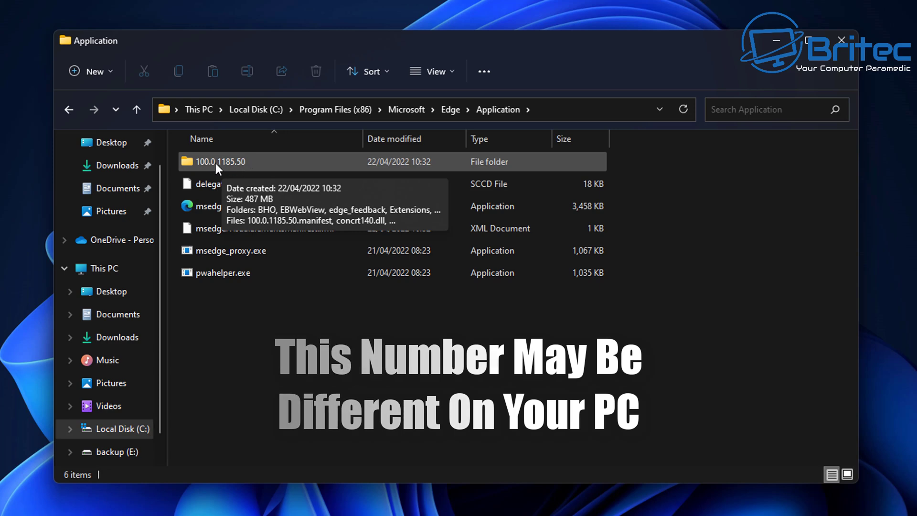
pyautogui.doubleClick(266, 162)
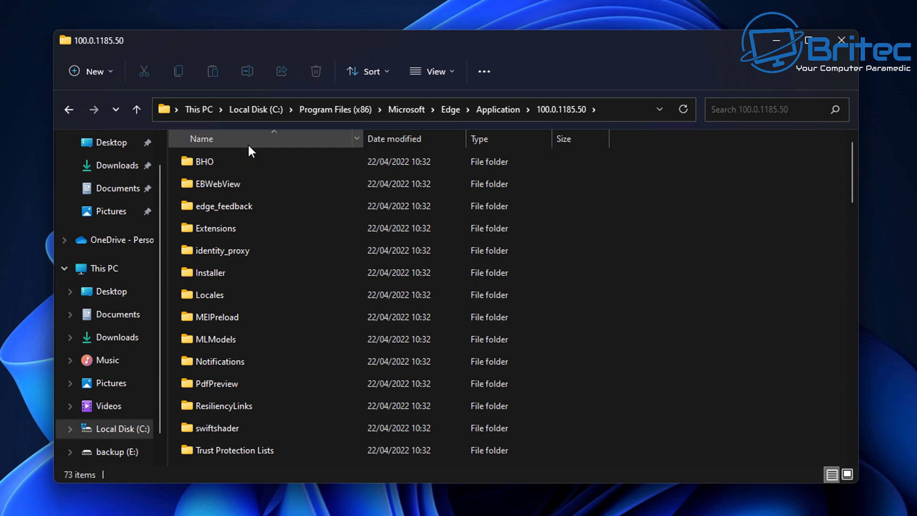
pyautogui.moveTo(238, 273)
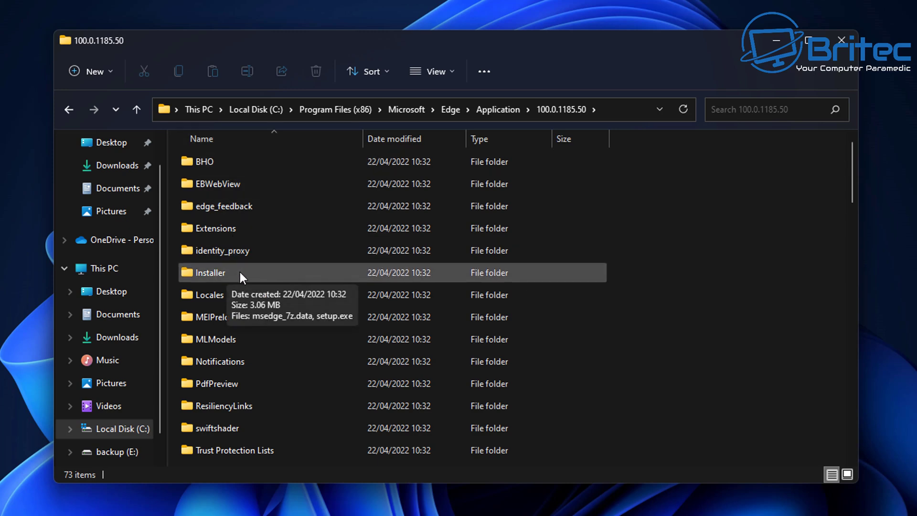
pyautogui.doubleClick(240, 271)
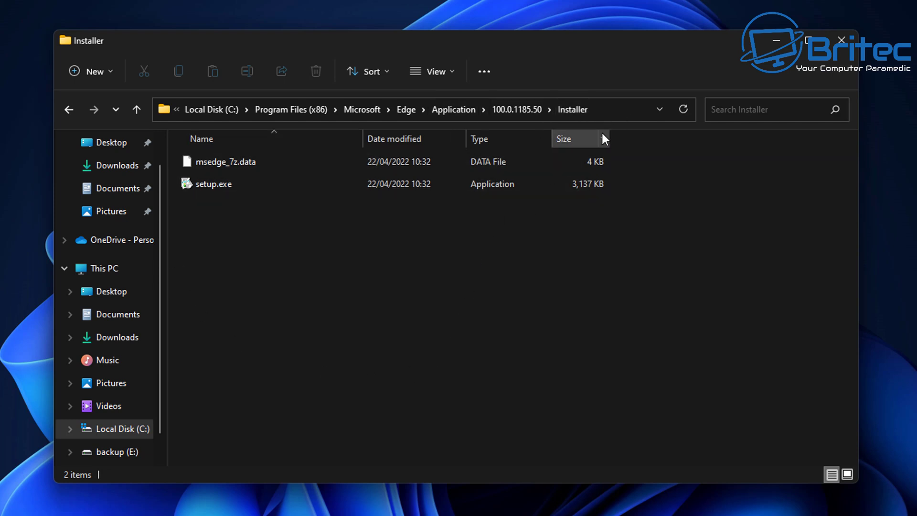
# Replace the Installer folder's address-bar path with cmd to open a Command Prompt there.
pyautogui.click(165, 111)
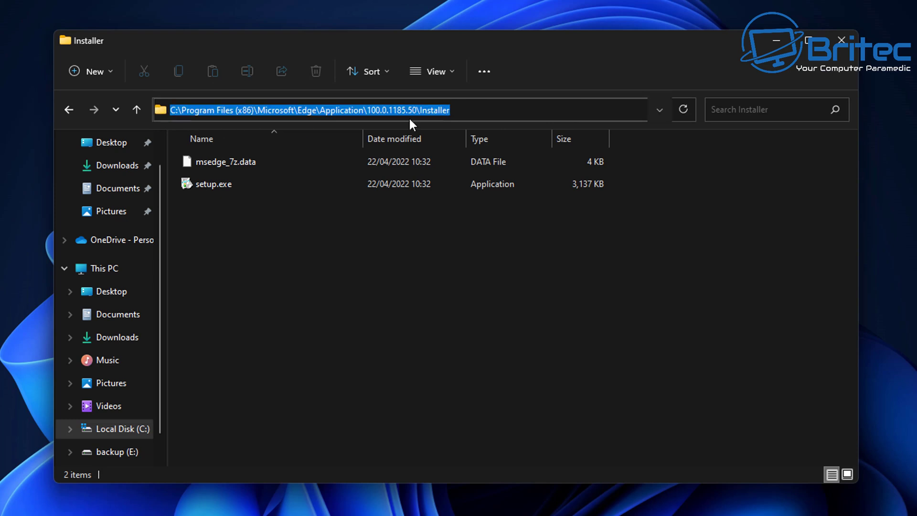
pyautogui.click(426, 108)
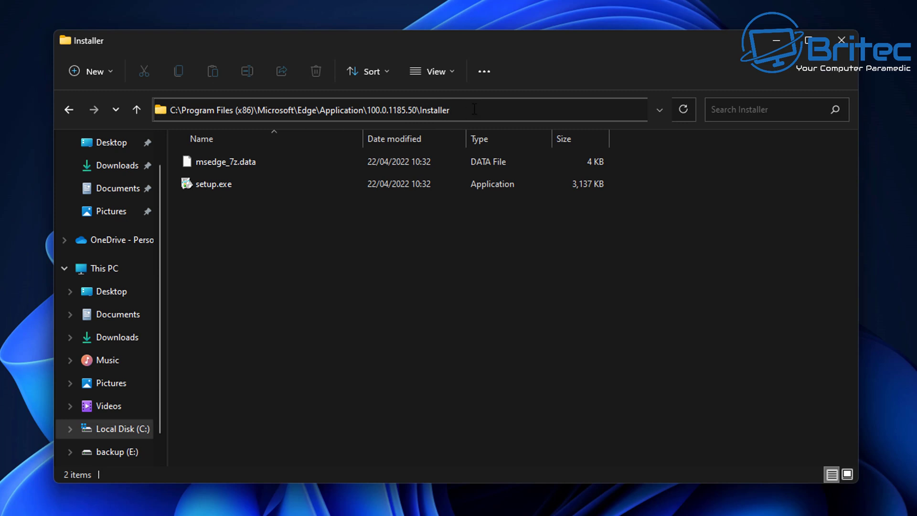
pyautogui.moveTo(475, 109); pyautogui.dragTo(165, 113)
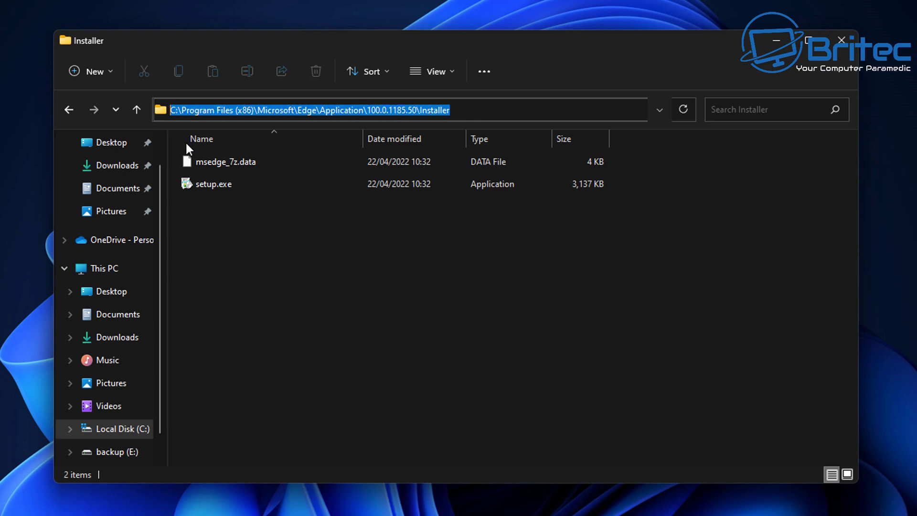
pyautogui.press('BackSpace')
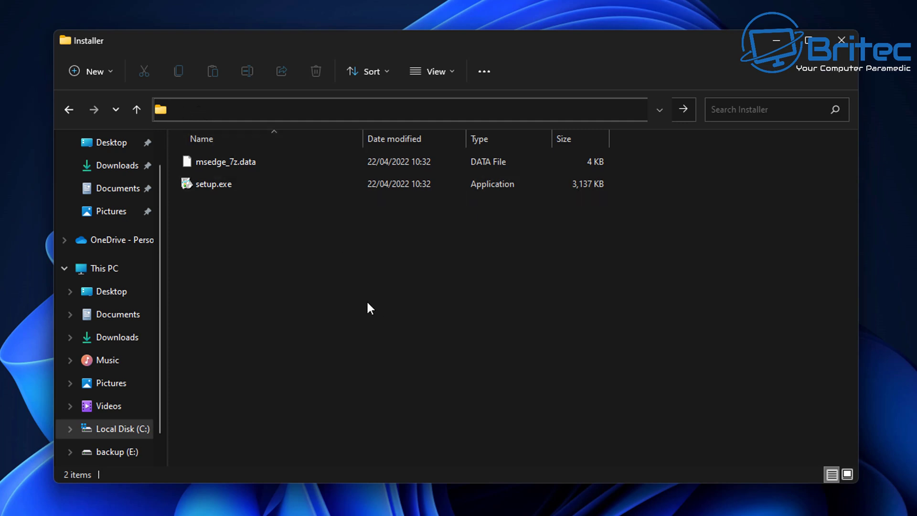
pyautogui.write('cmd')
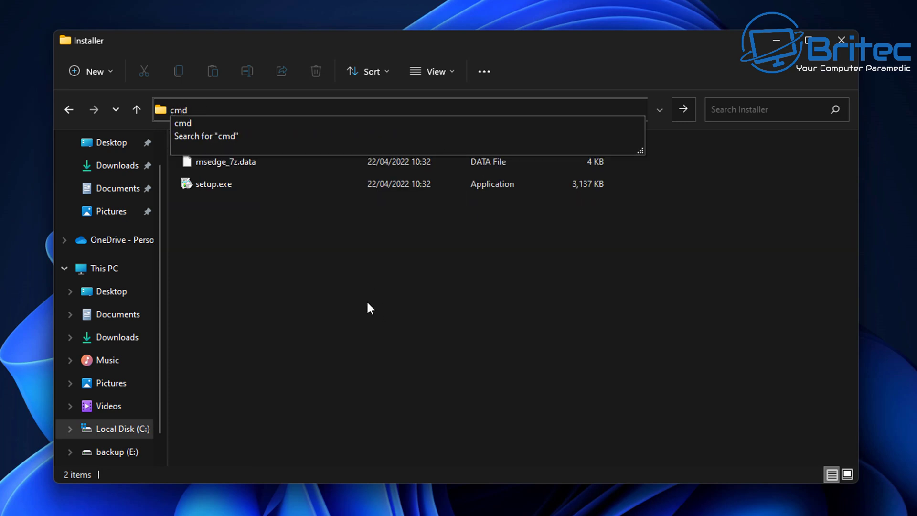
pyautogui.press('Return')
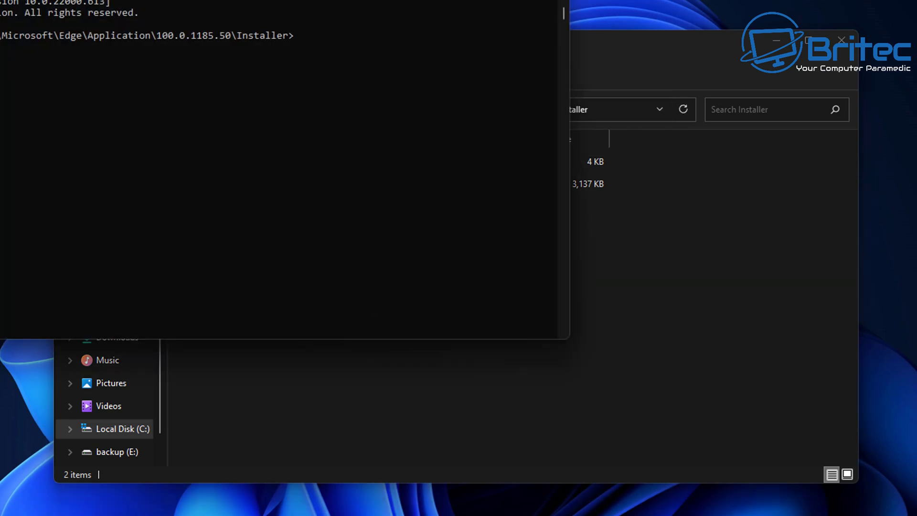
# Run .\setup.exe -uninstall -system-level -verbose-logging -force-uninstall in the Command Prompt.
pyautogui.moveTo(154, 0); pyautogui.dragTo(407, 136)
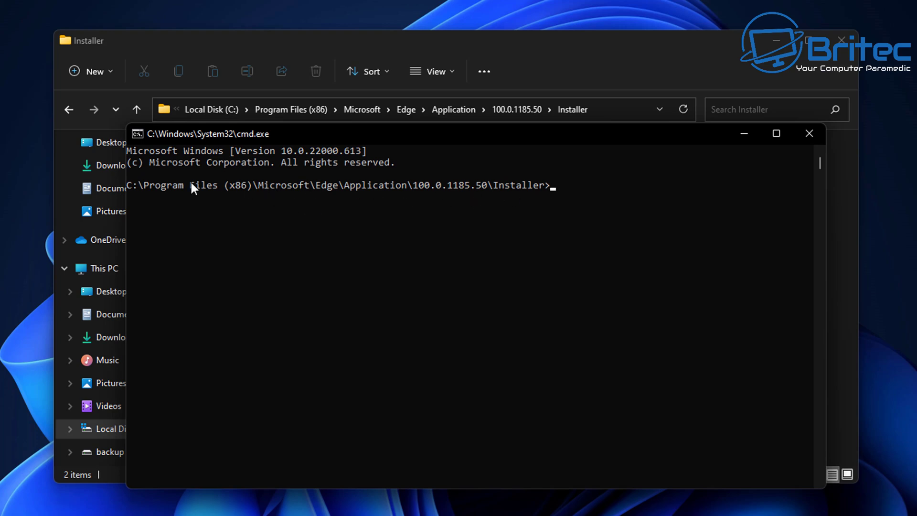
pyautogui.click(775, 40)
pyautogui.moveTo(492, 142); pyautogui.dragTo(485, 92)
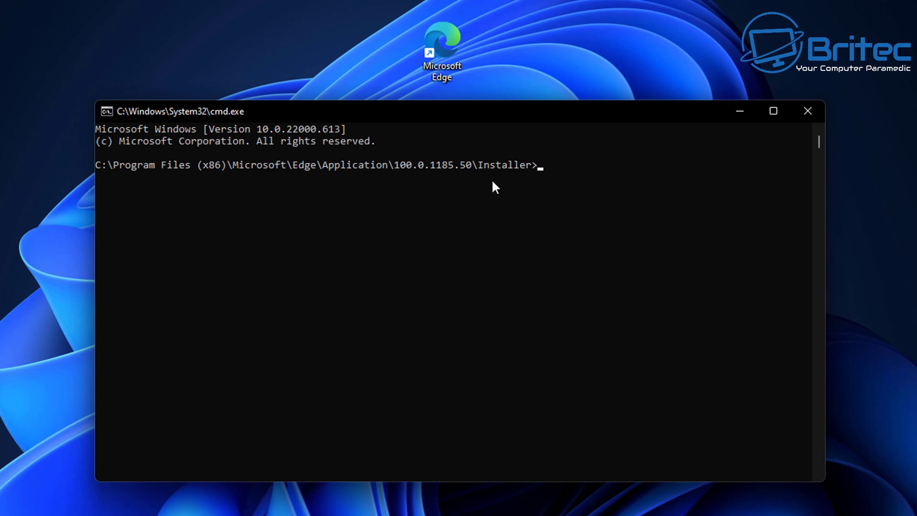
pyautogui.write('.\\setup.exe -uninstall -system-level -verbose-logging -force-uninstall')
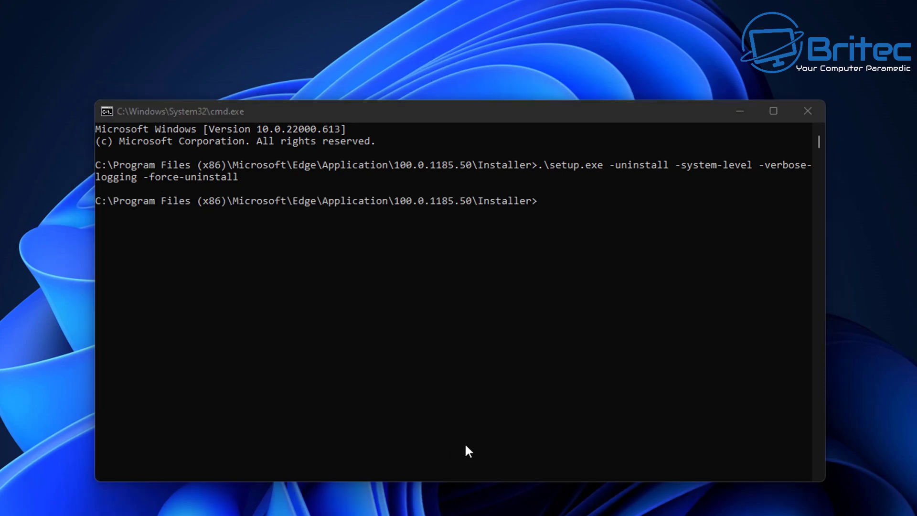
pyautogui.click(314, 321)
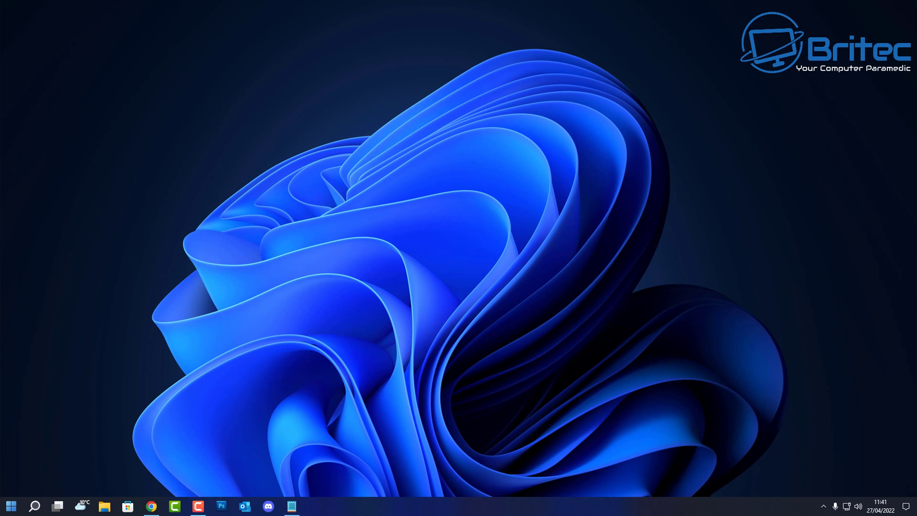
# Browse the Start menu's app list, then launch Settings from the Start menu.
pyautogui.click(12, 506)
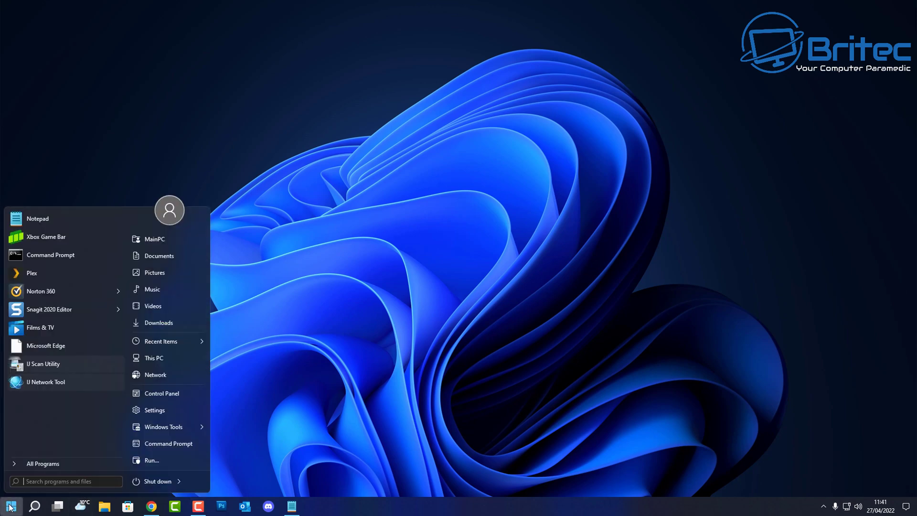
pyautogui.click(30, 466)
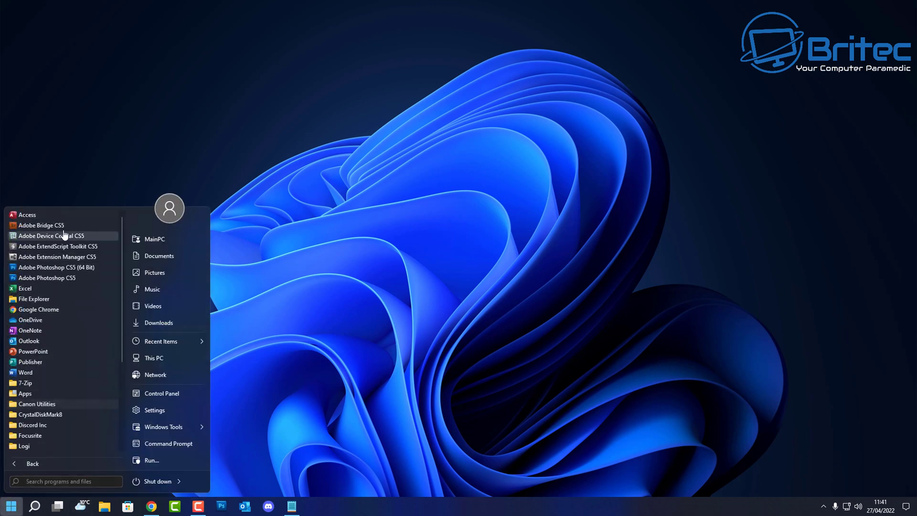
pyautogui.scroll(-2, 103, 271)
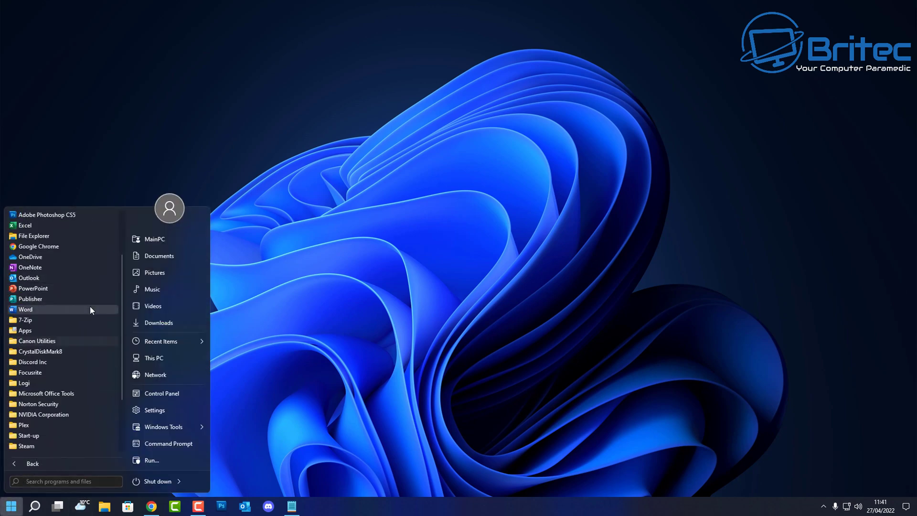
pyautogui.scroll(2, 90, 306)
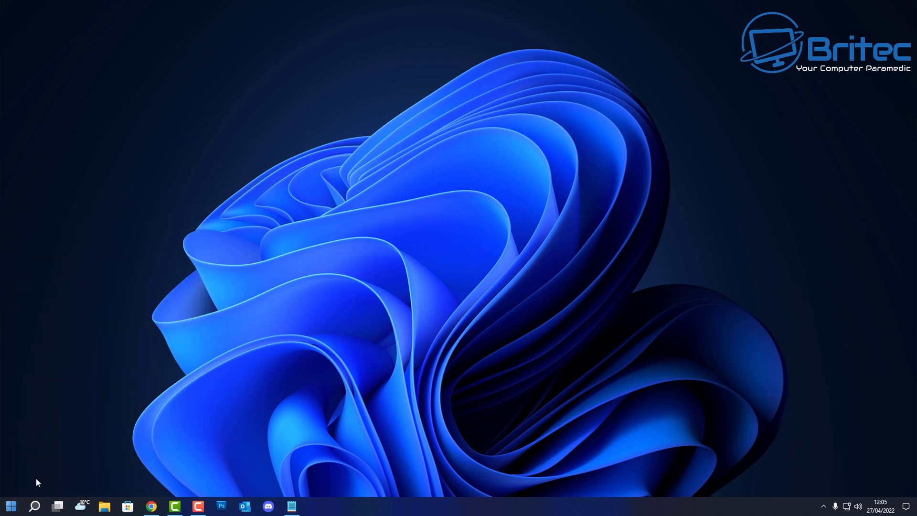
pyautogui.click(11, 506)
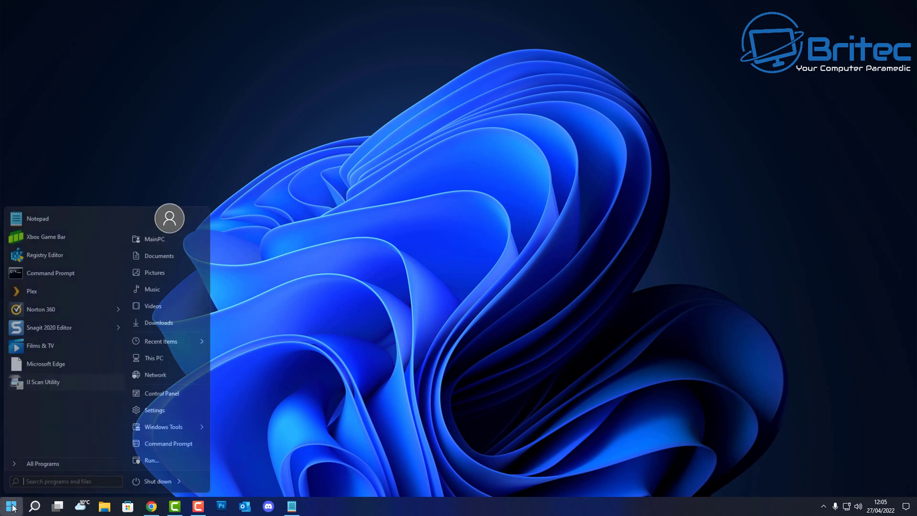
pyautogui.click(165, 415)
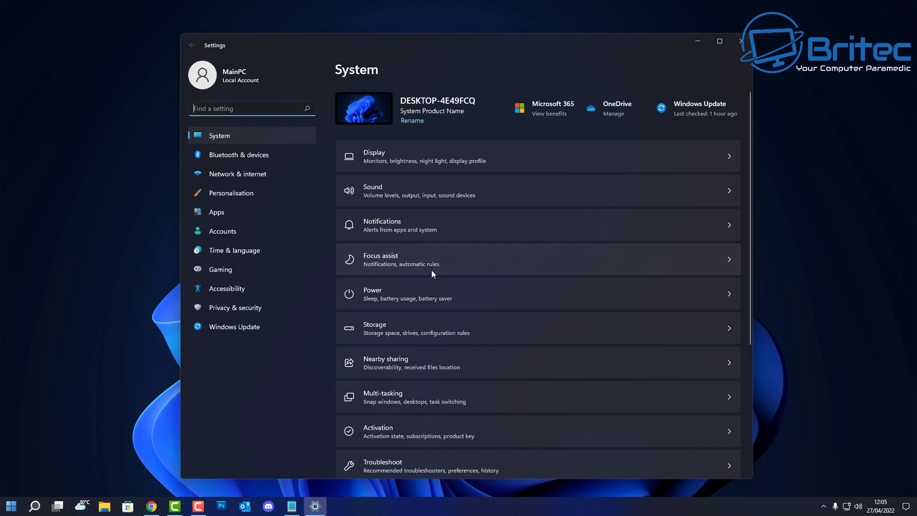
# Confirm under Apps > Default apps that .pdf and .svg still use Microsoft Edge, then close Settings.
pyautogui.scroll(-2, 436, 287)
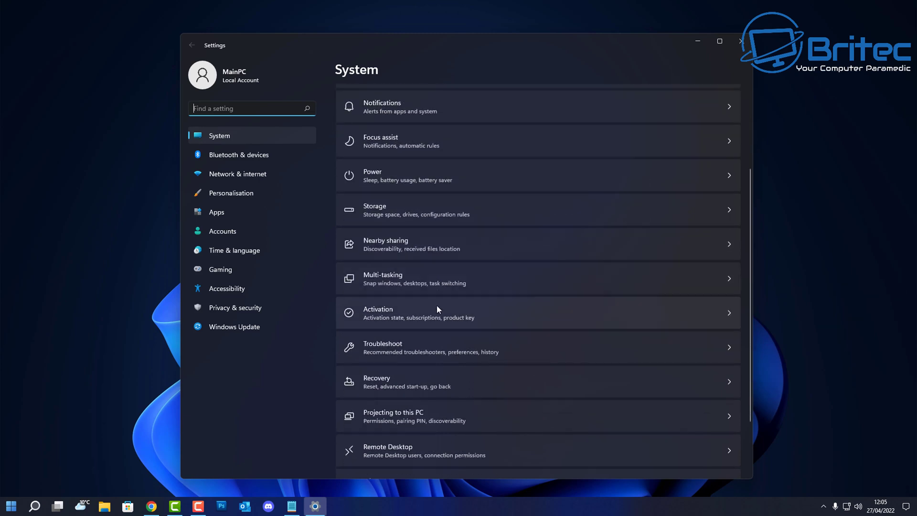
pyautogui.click(215, 211)
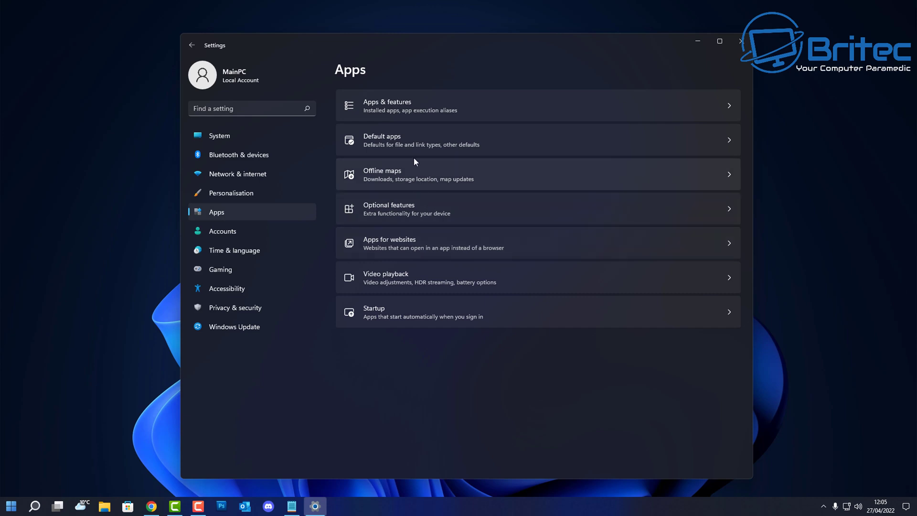
pyautogui.click(393, 136)
pyautogui.scroll(-12, 459, 295)
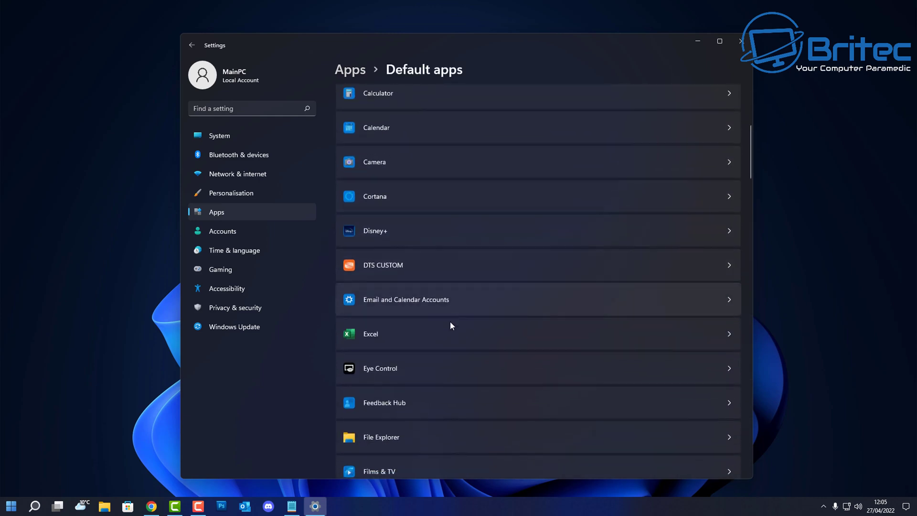
pyautogui.scroll(-3, 439, 335)
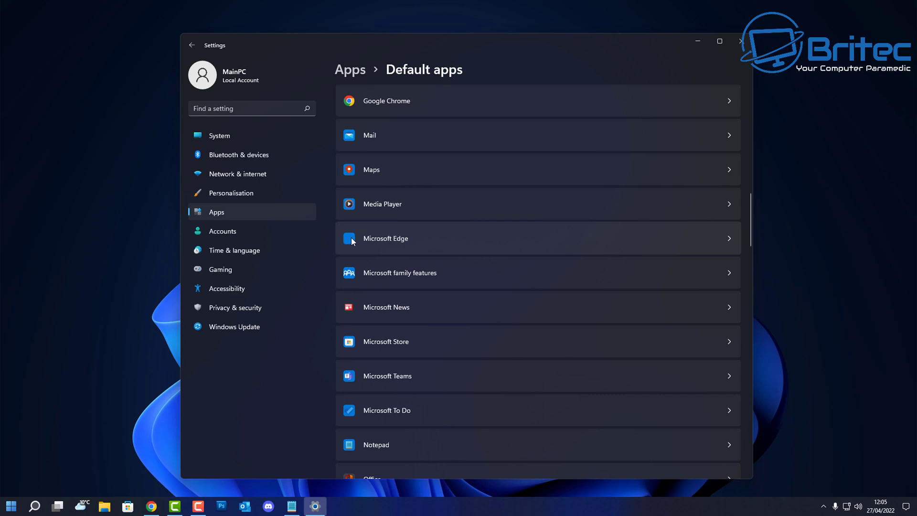
pyautogui.click(428, 239)
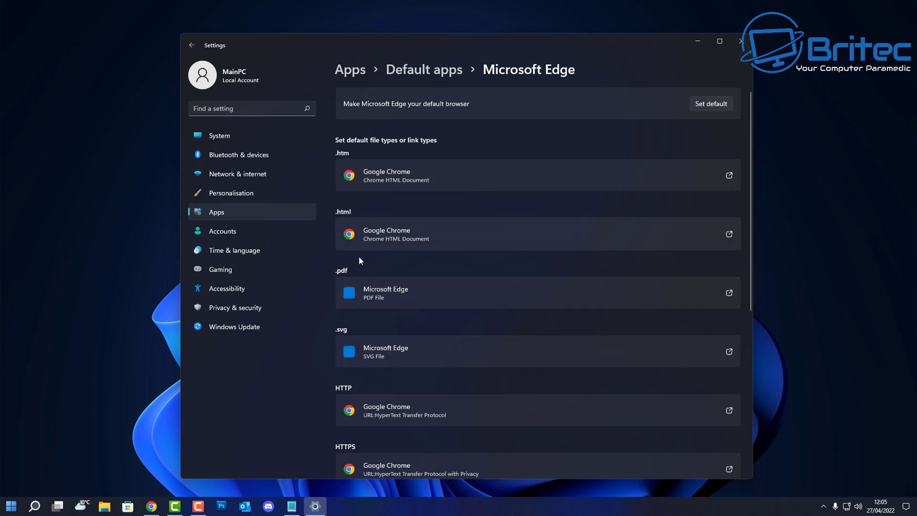
pyautogui.click(192, 46)
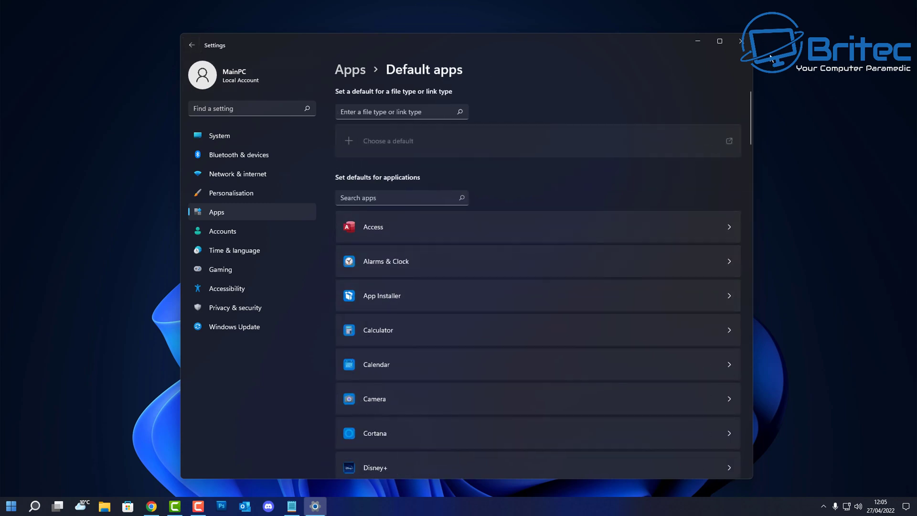
pyautogui.click(740, 44)
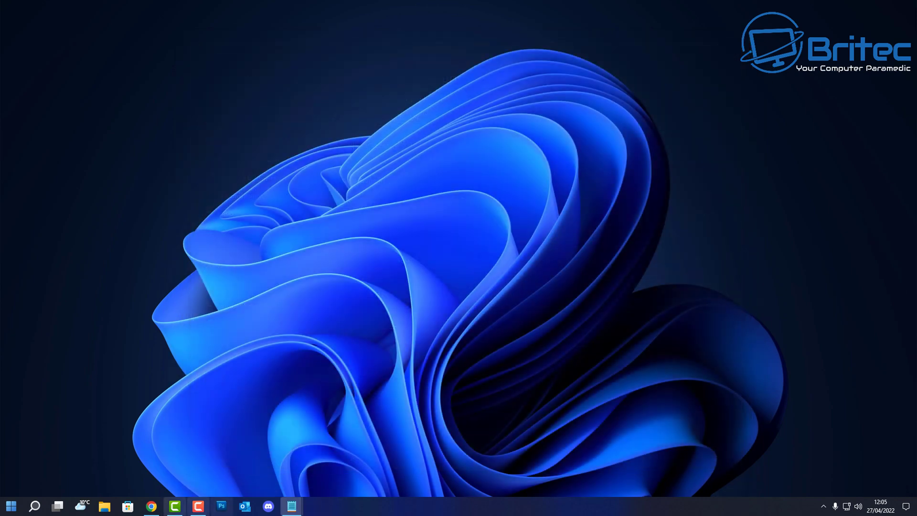
# Open C:\Program Files (x86)\Microsoft in File Explorer and inspect the EdgeUpdate folder.
pyautogui.click(105, 506)
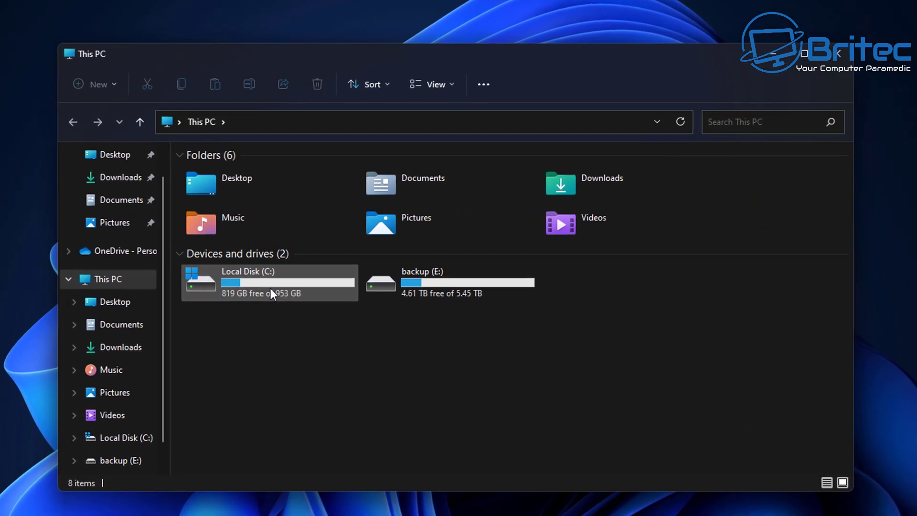
pyautogui.doubleClick(332, 265)
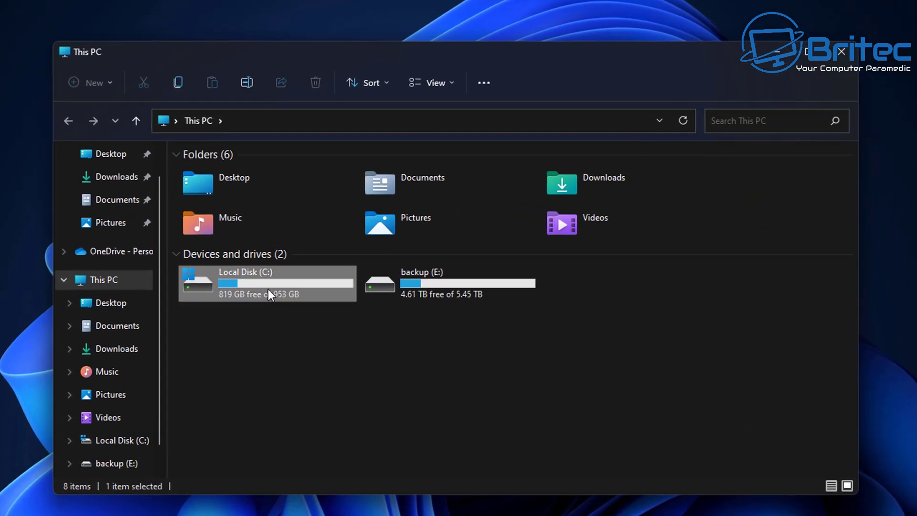
pyautogui.doubleClick(252, 282)
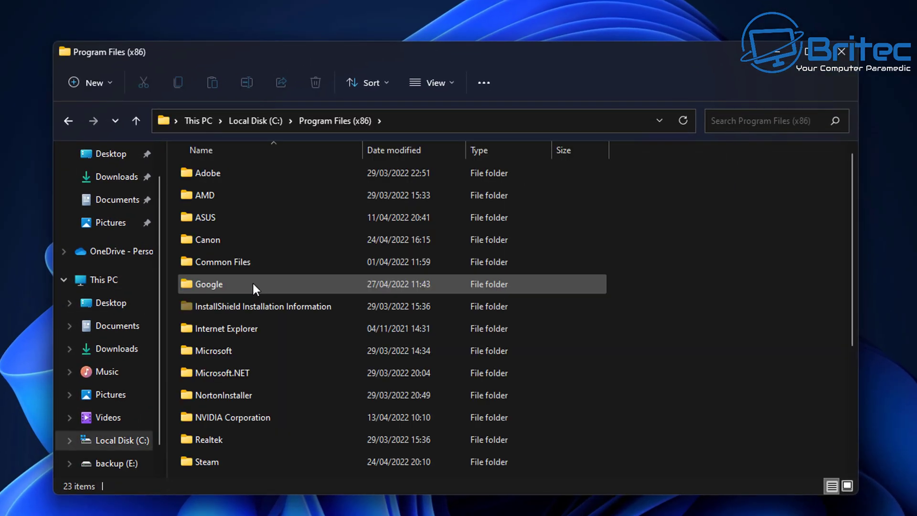
pyautogui.doubleClick(240, 351)
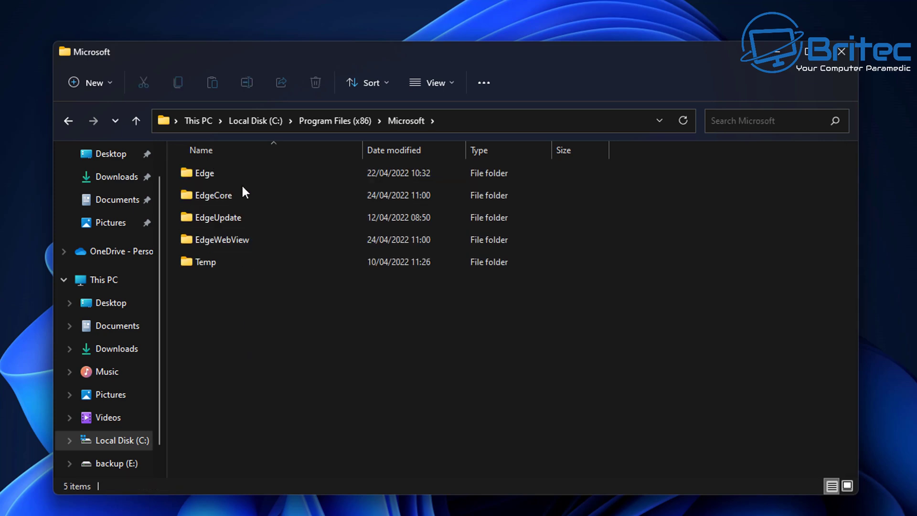
pyautogui.click(233, 221)
pyautogui.doubleClick(233, 223)
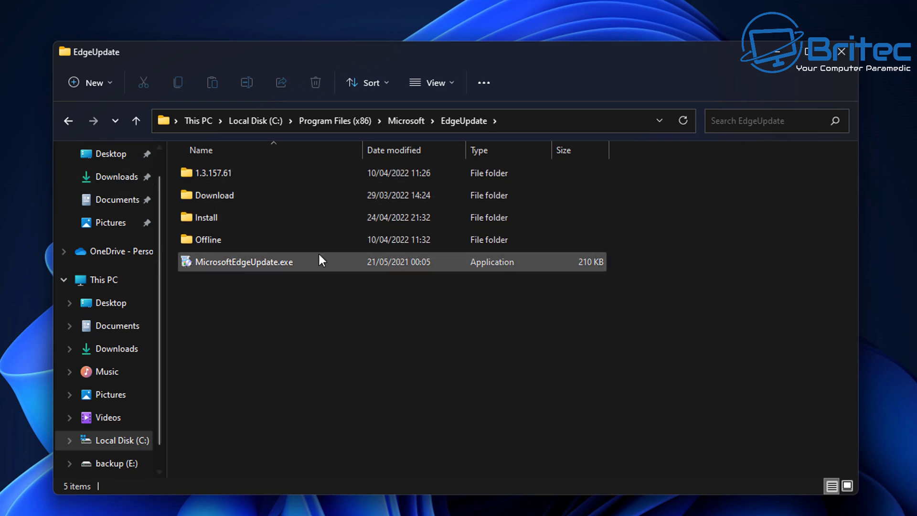
# Check Edge\Application\100.0.1185.50\Installer for leftovers, then back out to Program Files (x86).
pyautogui.click(69, 121)
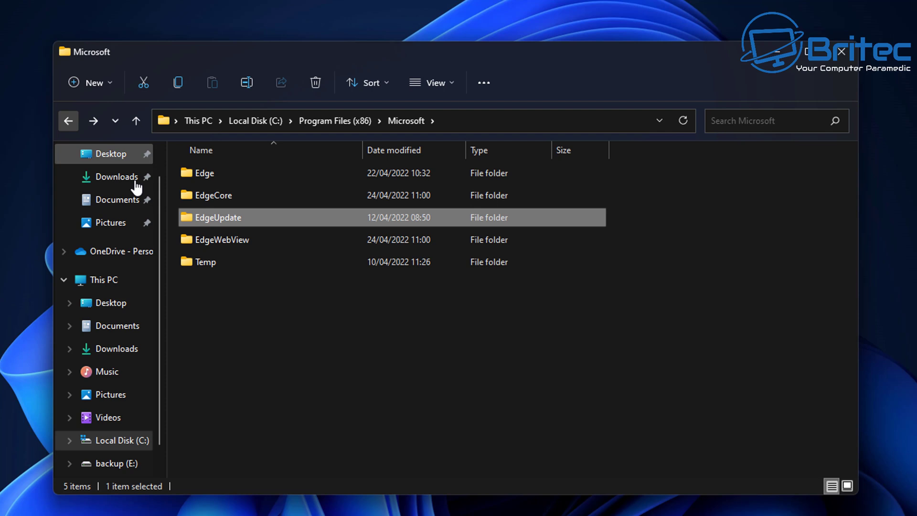
pyautogui.doubleClick(217, 173)
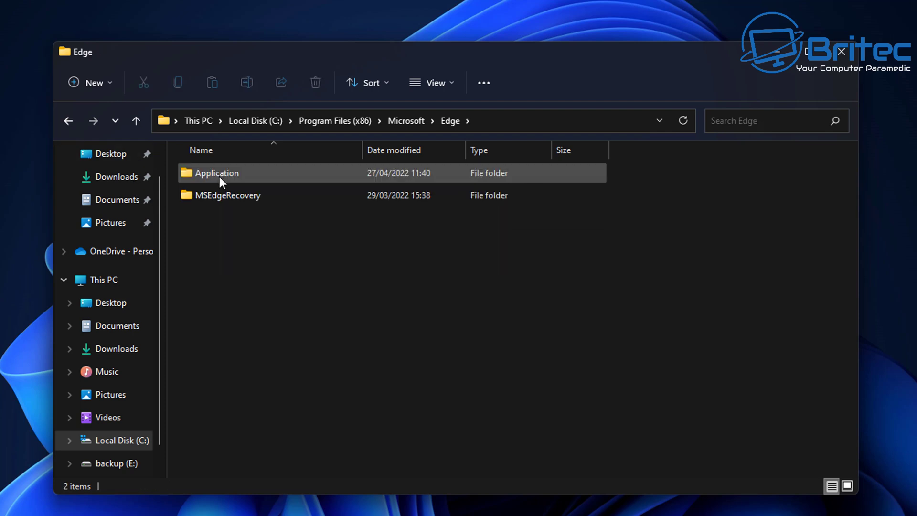
pyautogui.doubleClick(236, 180)
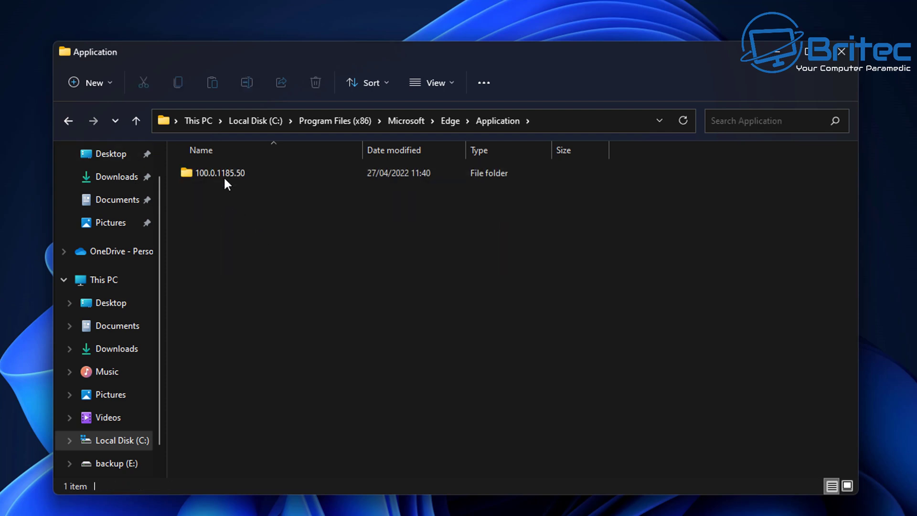
pyautogui.doubleClick(225, 177)
pyautogui.doubleClick(217, 174)
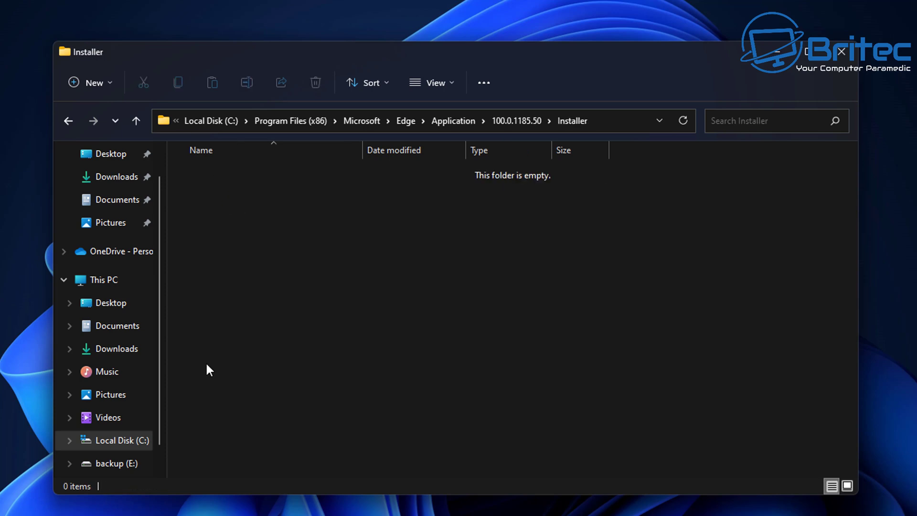
pyautogui.click(69, 121)
pyautogui.click(69, 121)
pyautogui.click(70, 122)
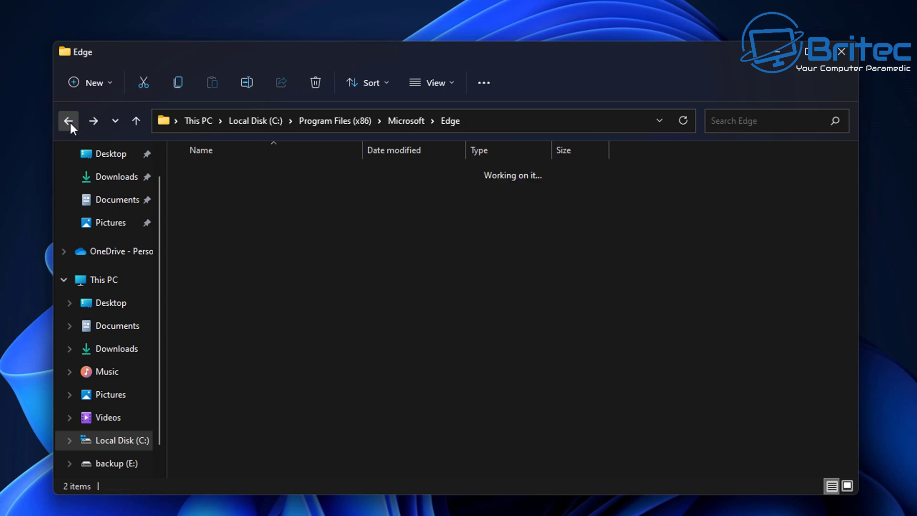
pyautogui.click(70, 121)
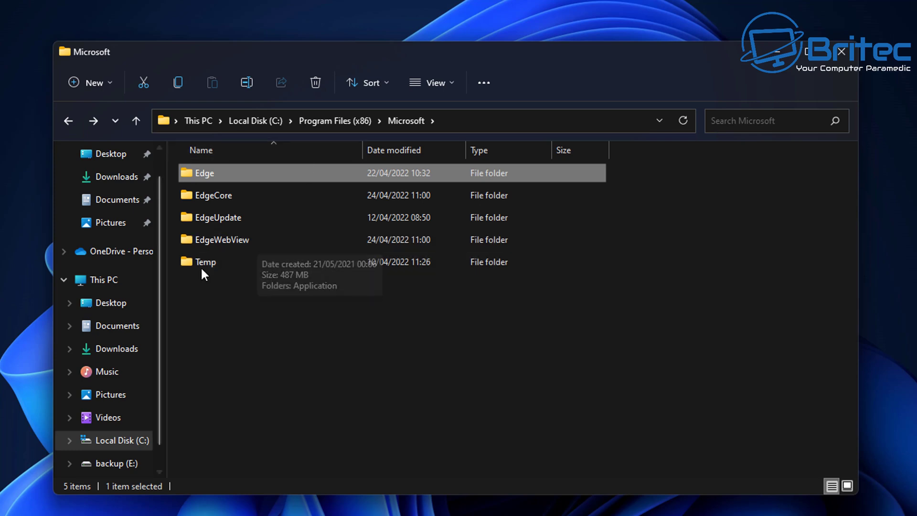
pyautogui.click(69, 119)
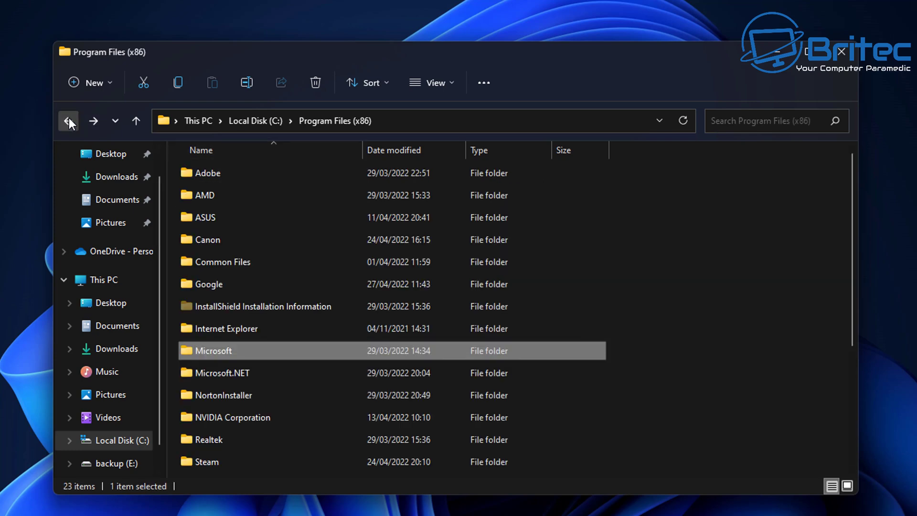
# Reopen the Microsoft folder, look at EdgeCore, and close File Explorer.
pyautogui.doubleClick(214, 351)
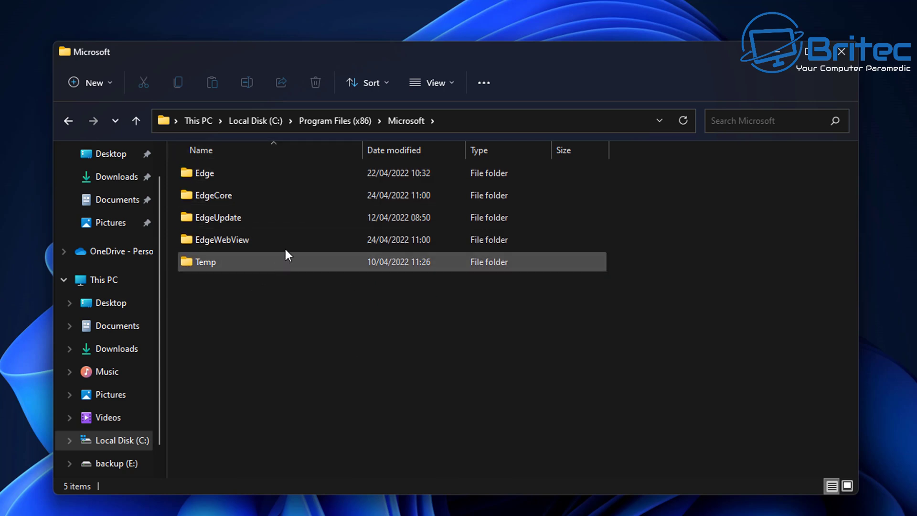
pyautogui.click(209, 197)
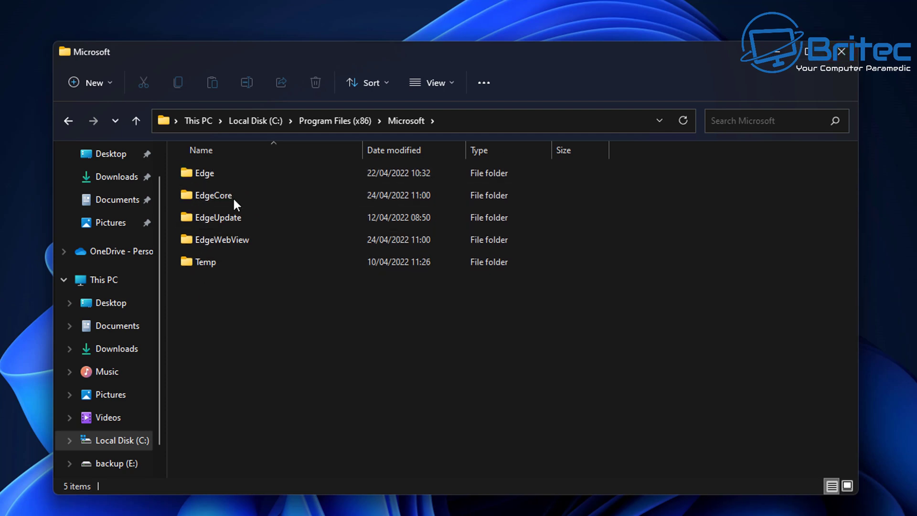
pyautogui.click(776, 52)
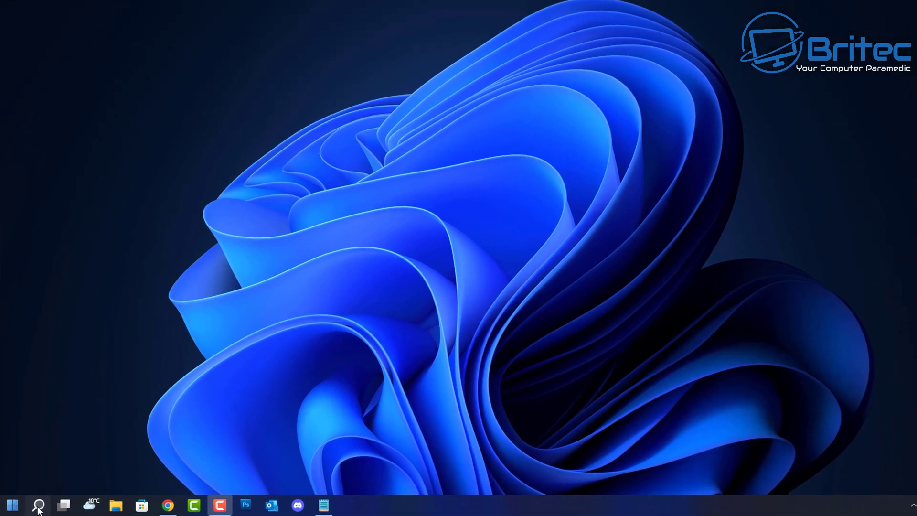
# Launch Registry Editor by searching for regedit.
pyautogui.click(34, 507)
pyautogui.write('r')
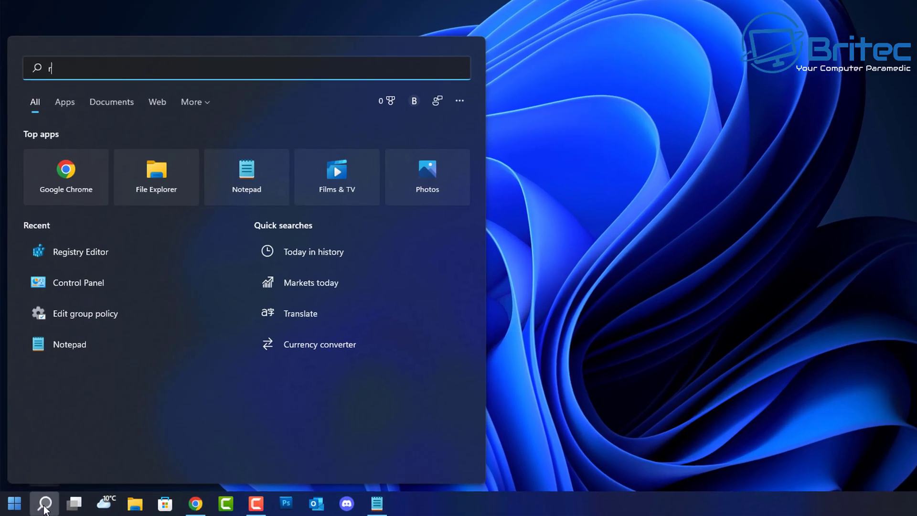
pyautogui.write('egedit')
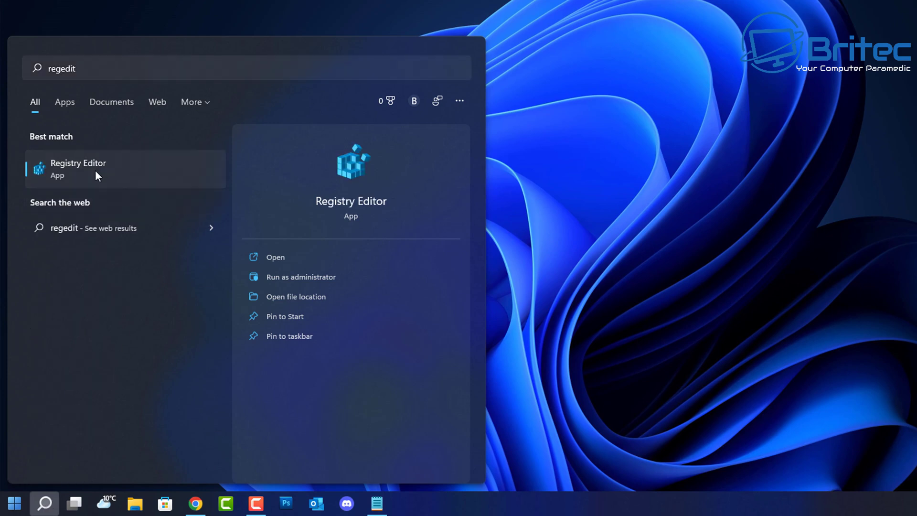
pyautogui.click(155, 162)
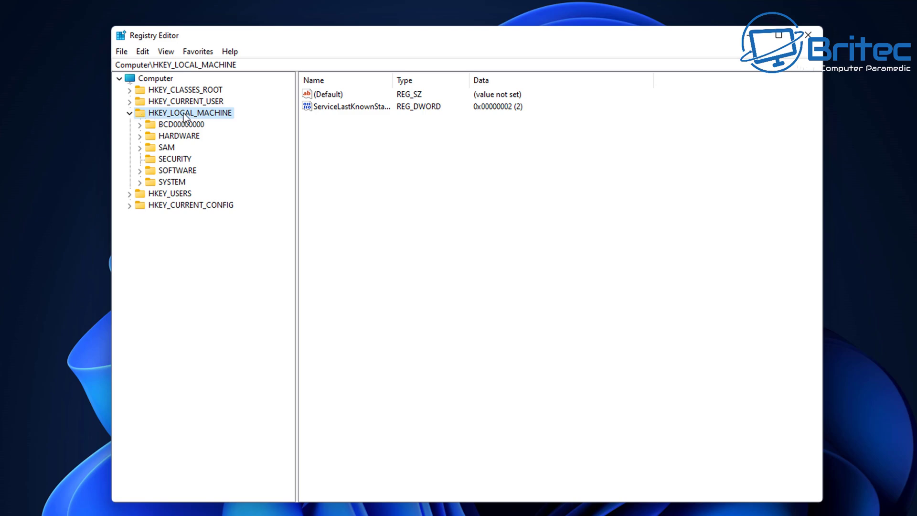
# Expand HKEY_LOCAL_MACHINE\SOFTWARE\Microsoft to list its subkeys.
pyautogui.click(179, 171)
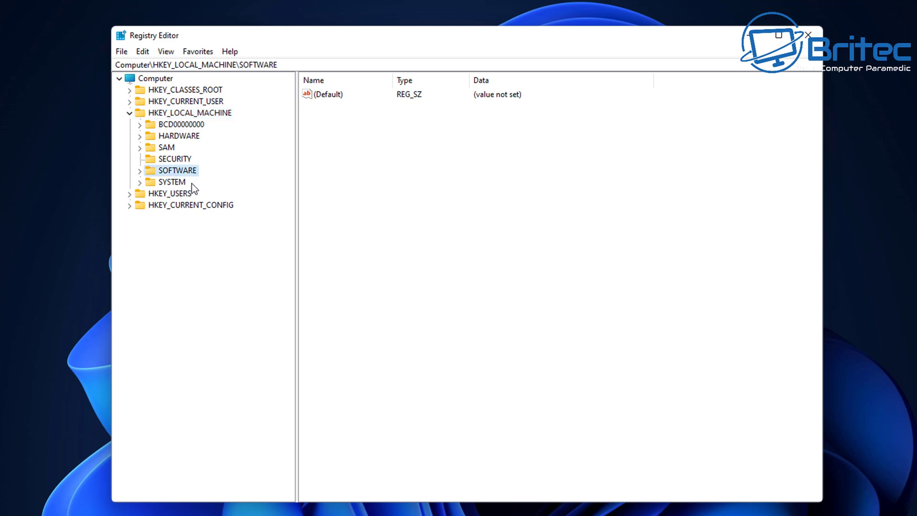
pyautogui.click(139, 171)
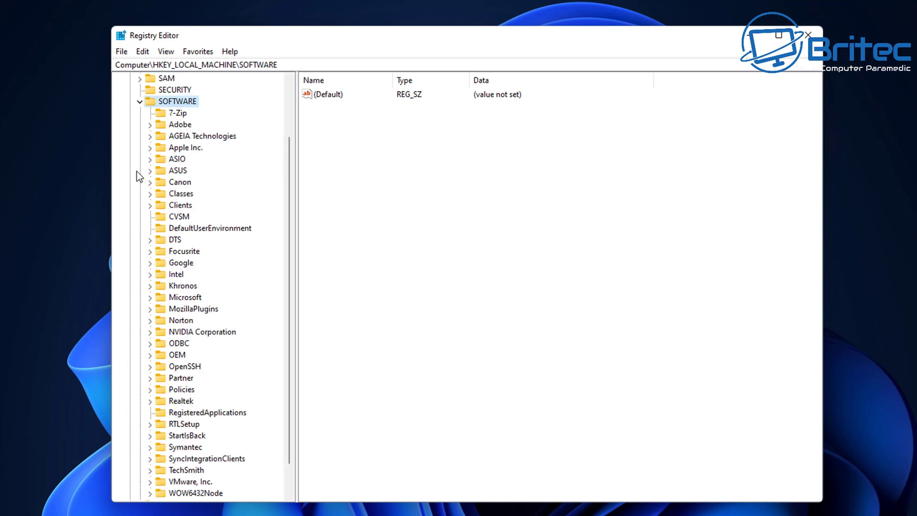
pyautogui.click(185, 297)
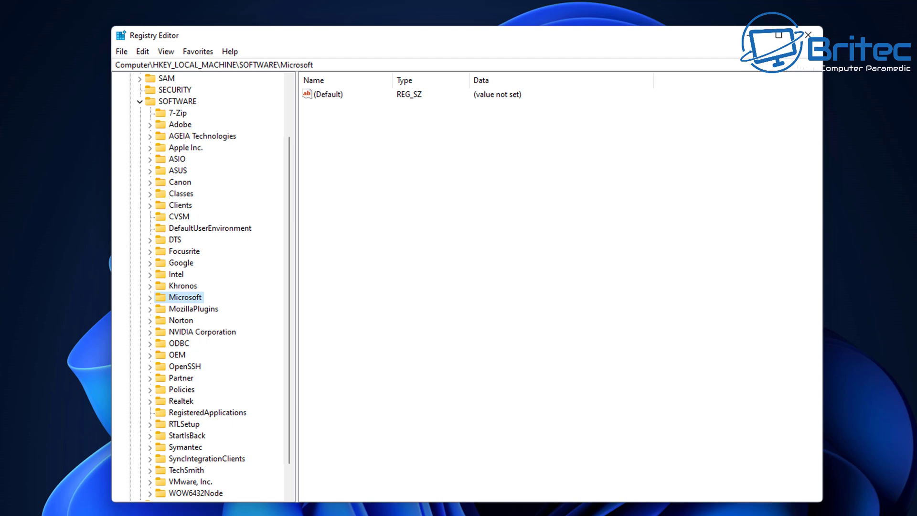
pyautogui.click(149, 298)
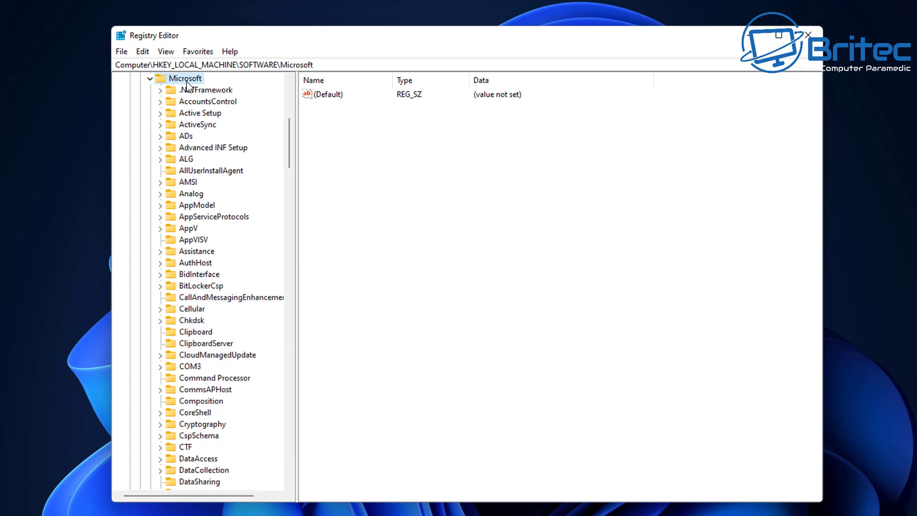
pyautogui.scroll(-4, 224, 212)
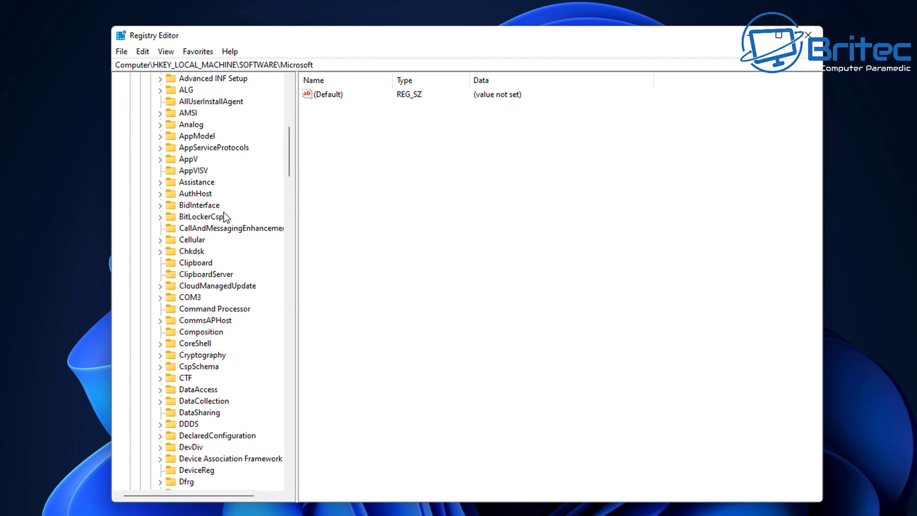
pyautogui.scroll(-1, 223, 212)
pyautogui.scroll(8, 220, 208)
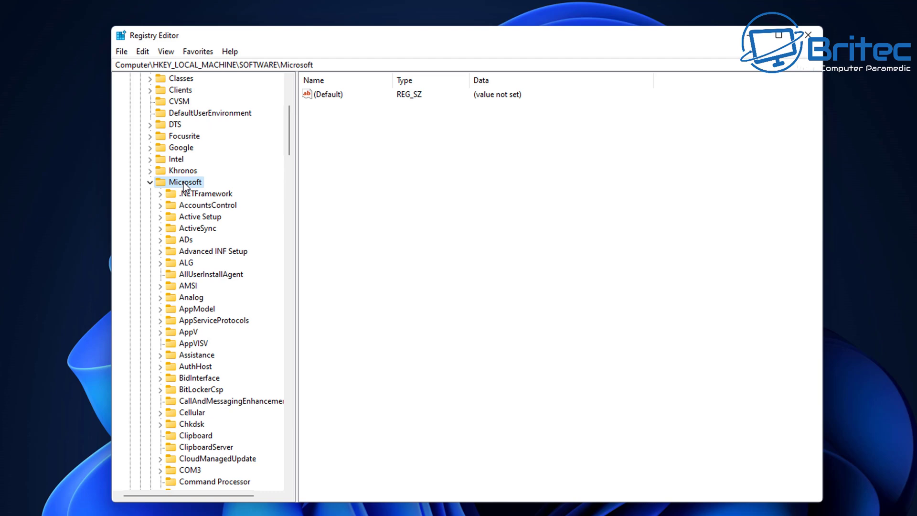
# Create a new key under Microsoft, rename it EdgeUpdate, and select it.
pyautogui.rightClick(185, 185)
pyautogui.moveTo(247, 205)
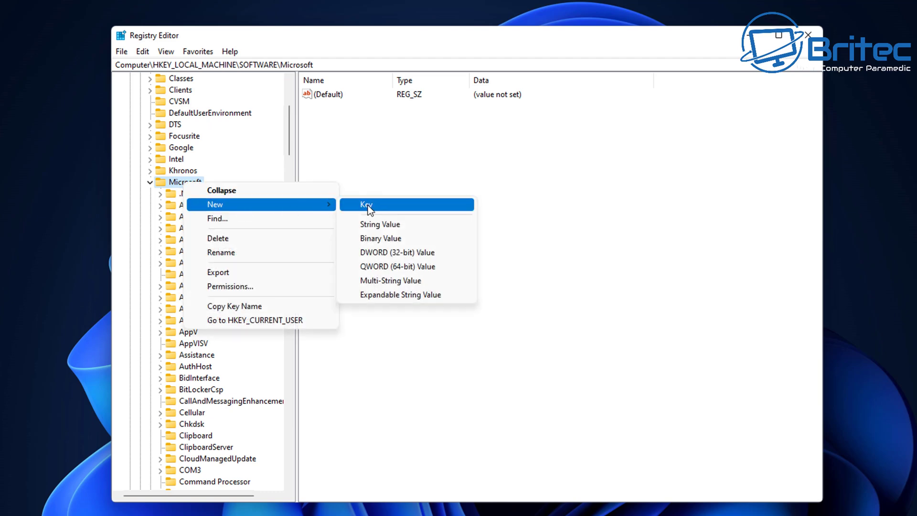
pyautogui.click(368, 205)
pyautogui.scroll(-3, 211, 346)
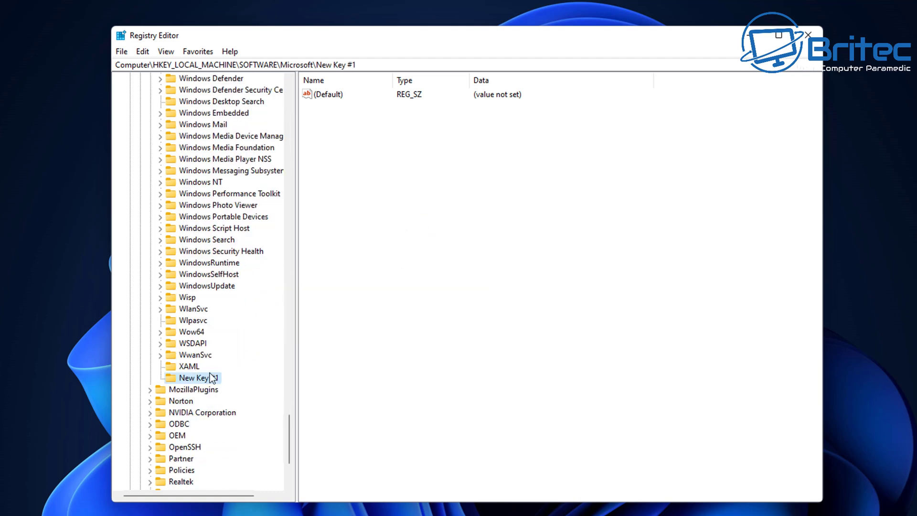
pyautogui.rightClick(196, 379)
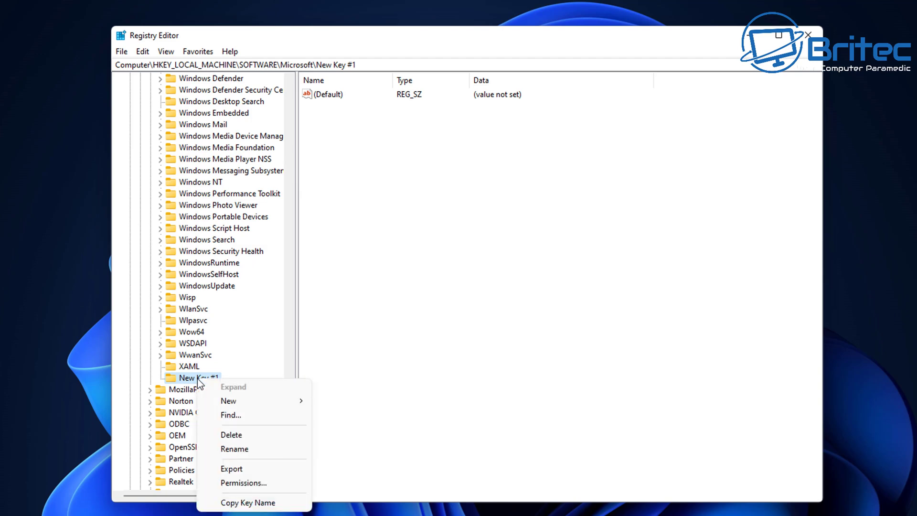
pyautogui.click(245, 454)
pyautogui.write('E')
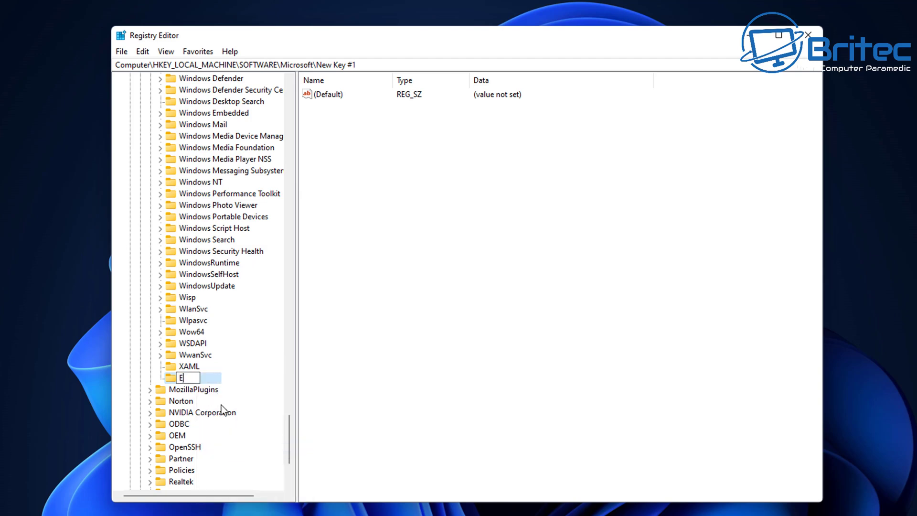
pyautogui.write('dgeUpdate')
pyautogui.click(236, 380)
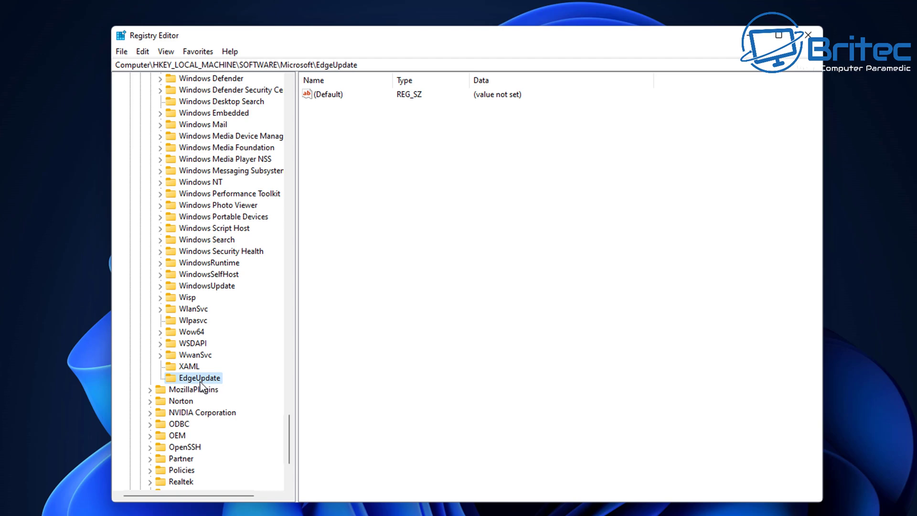
pyautogui.click(352, 159)
# Add a DWORD (32-bit) value named DoNotUpdateToEdgeWithChromium to EdgeUpdate.
pyautogui.rightClick(347, 157)
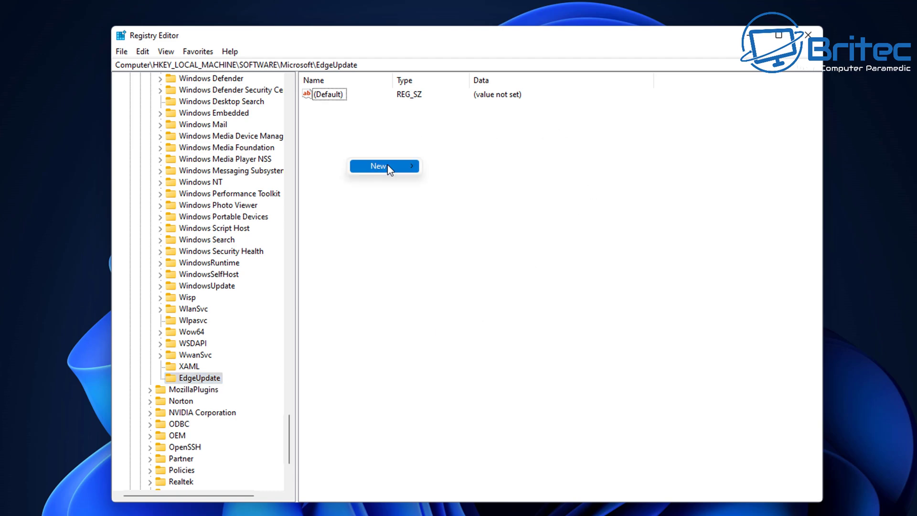
pyautogui.moveTo(387, 166)
pyautogui.click(469, 215)
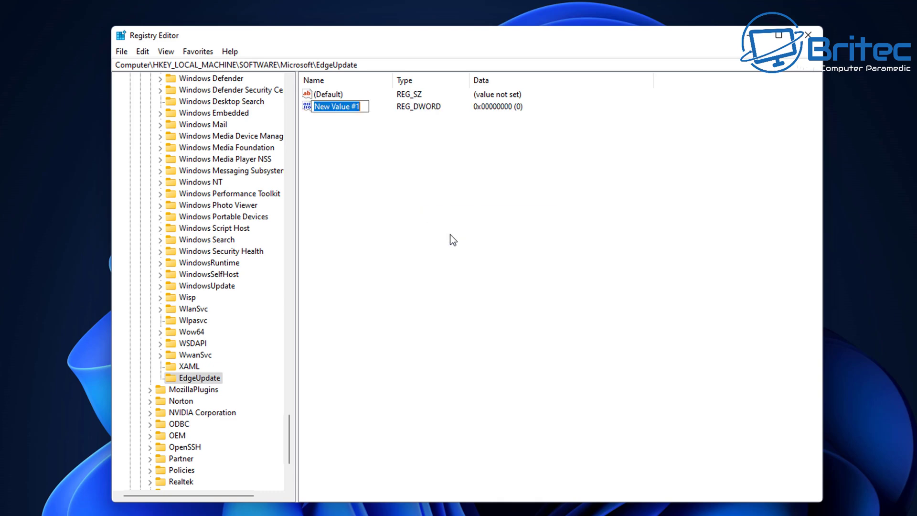
pyautogui.rightClick(336, 107)
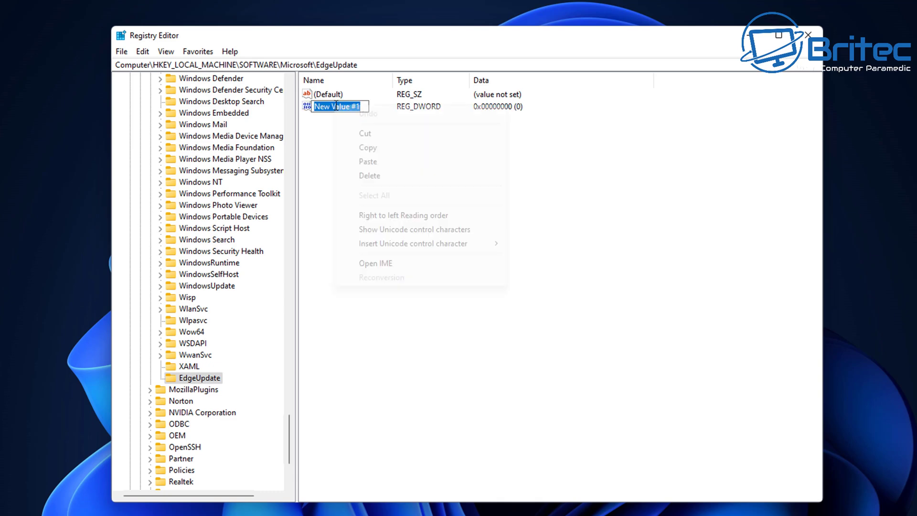
pyautogui.click(368, 162)
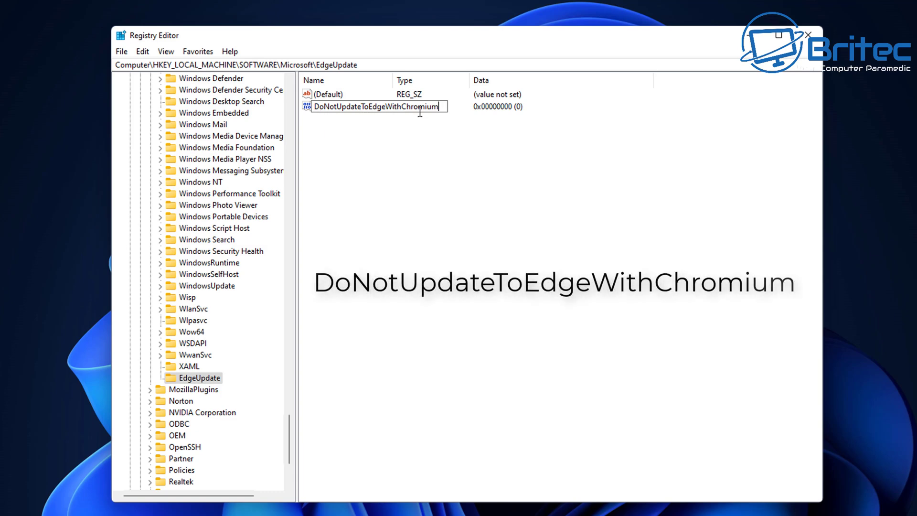
pyautogui.press('Return')
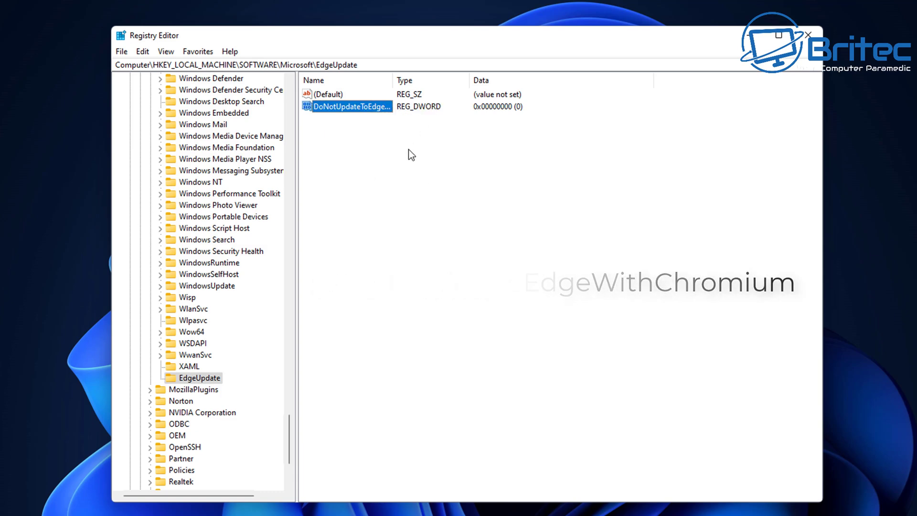
# Set DoNotUpdateToEdgeWithChromium's data to 1.
pyautogui.doubleClick(329, 107)
pyautogui.moveTo(253, 93); pyautogui.dragTo(405, 135)
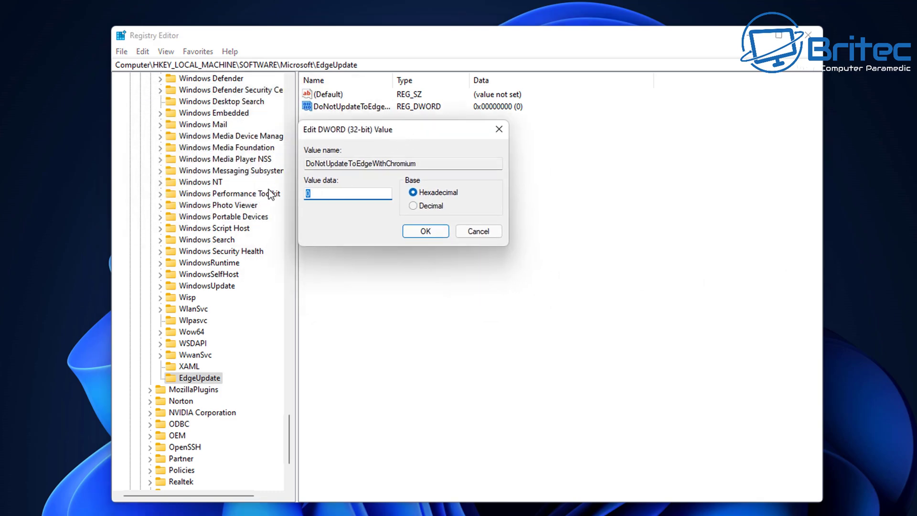
pyautogui.write('1')
pyautogui.click(426, 231)
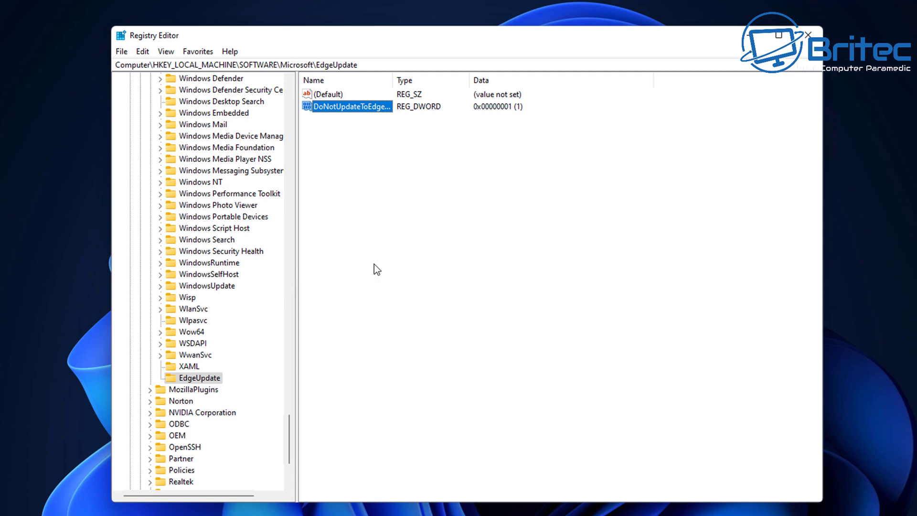